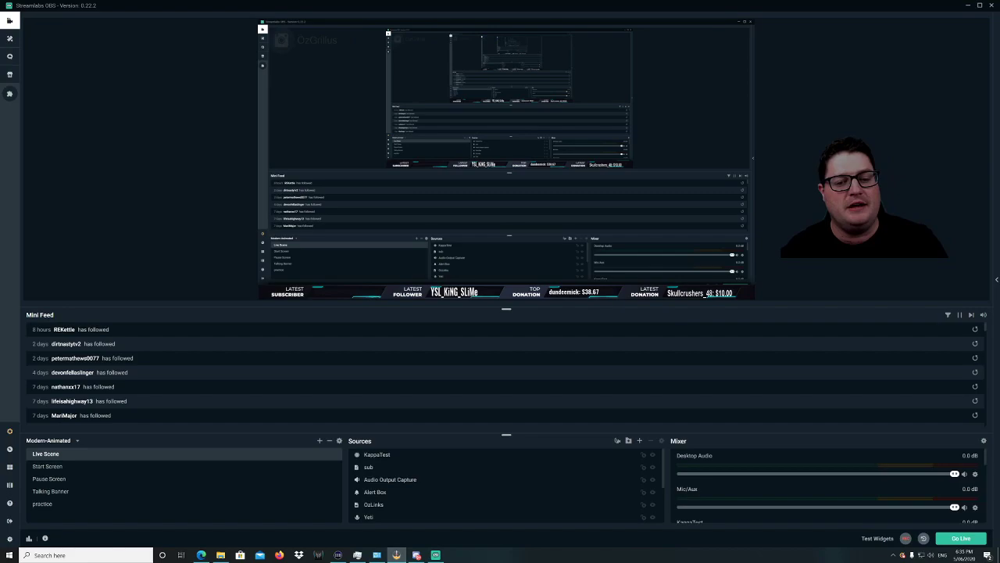
- Open the Logitech webcam source's Filters window, showing its Green Chroma Key filter
{"action": "scroll", "coordinate": [525, 502], "scroll_direction": "down", "scroll_amount": 3}
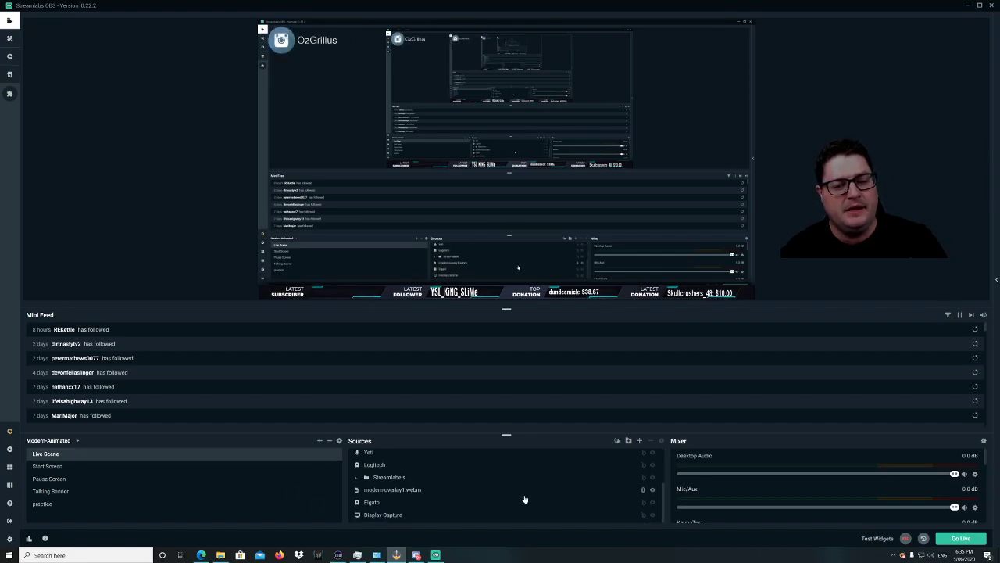
{"action": "scroll", "coordinate": [525, 503], "scroll_direction": "up", "scroll_amount": 3}
{"action": "scroll", "coordinate": [525, 499], "scroll_direction": "down", "scroll_amount": 2}
{"action": "scroll", "coordinate": [526, 498], "scroll_direction": "down", "scroll_amount": 2}
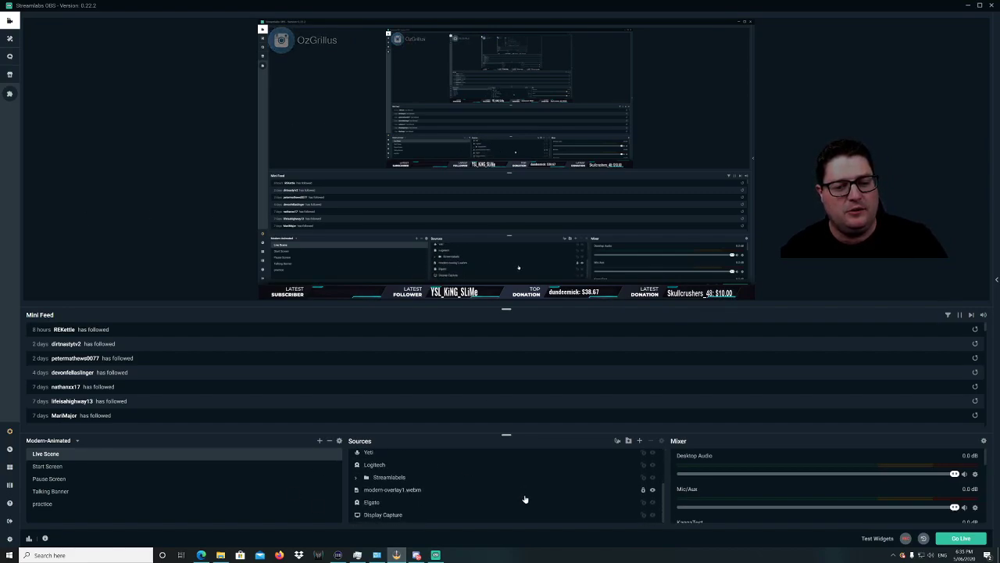
{"action": "scroll", "coordinate": [525, 499], "scroll_direction": "up", "scroll_amount": 2}
{"action": "scroll", "coordinate": [525, 499], "scroll_direction": "up", "scroll_amount": 1}
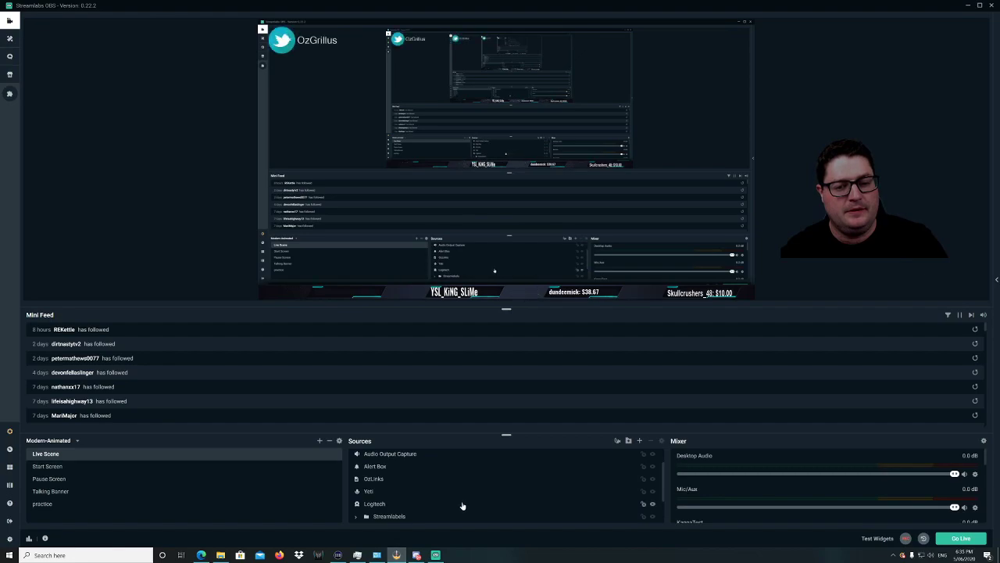
{"action": "left_click", "coordinate": [375, 504]}
{"action": "right_click", "coordinate": [375, 504]}
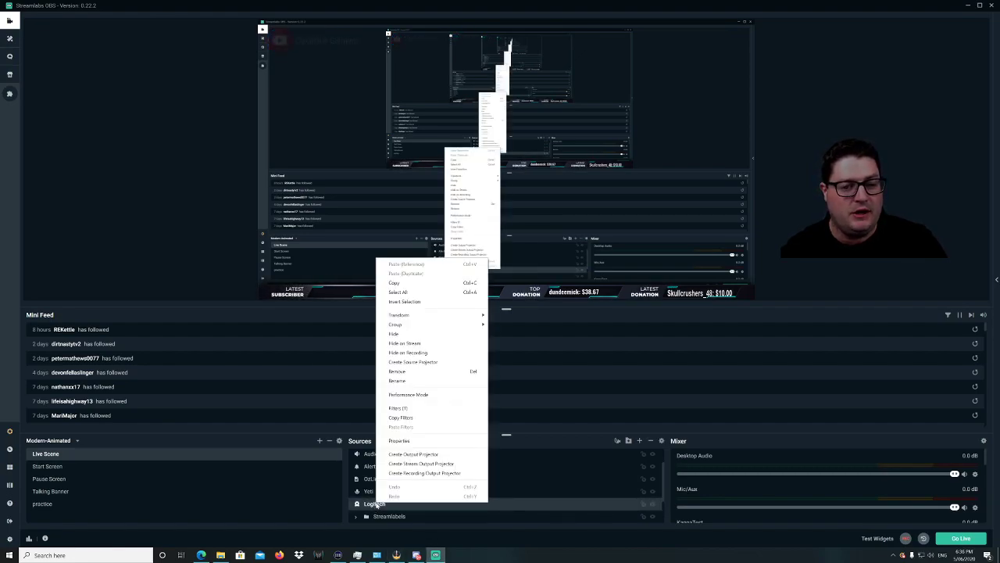
{"action": "left_click", "coordinate": [439, 408]}
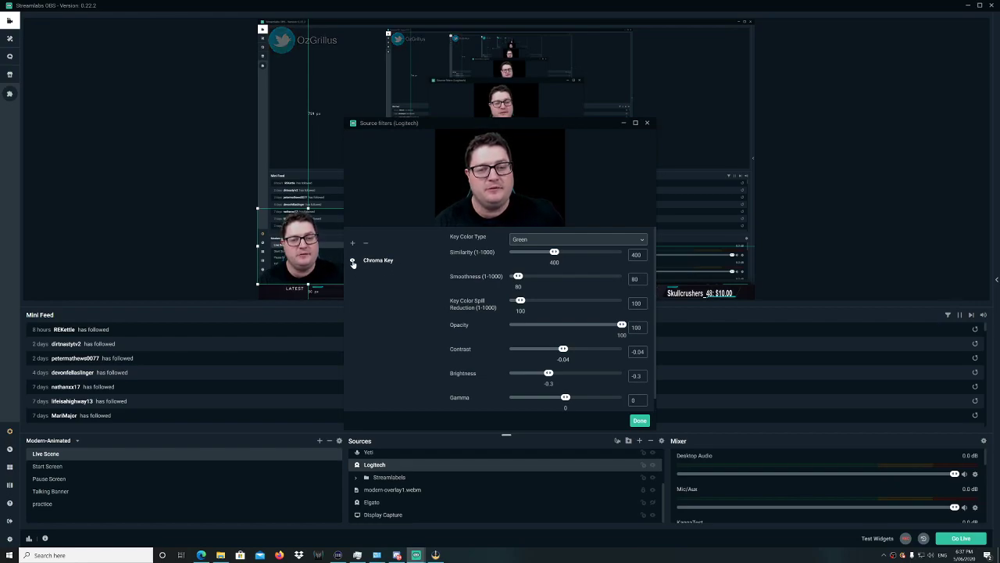
- Disable the existing Chroma Key filter and add a new Chroma Key filter, Chroma Key (1)
{"action": "left_click", "coordinate": [352, 261]}
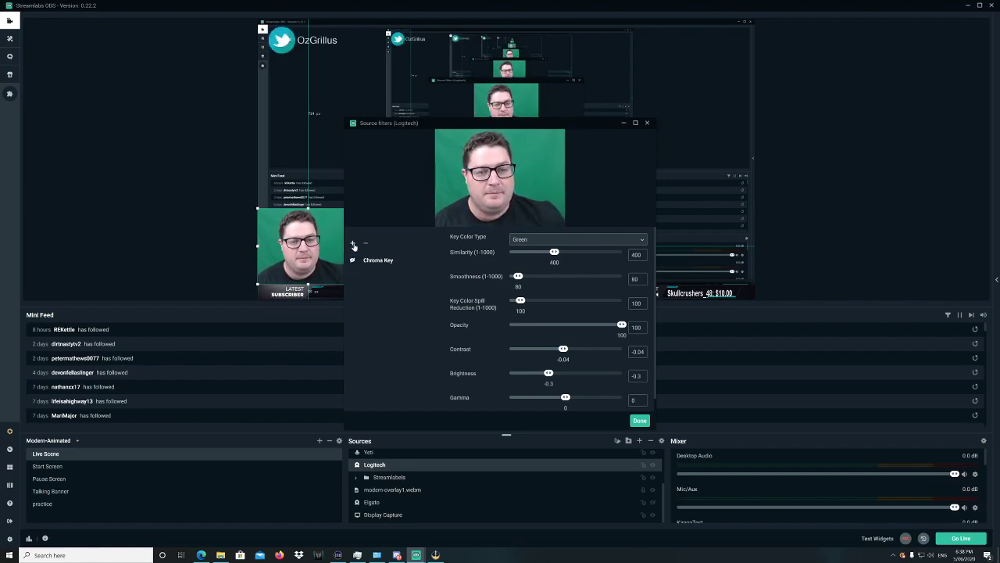
{"action": "left_click", "coordinate": [352, 244]}
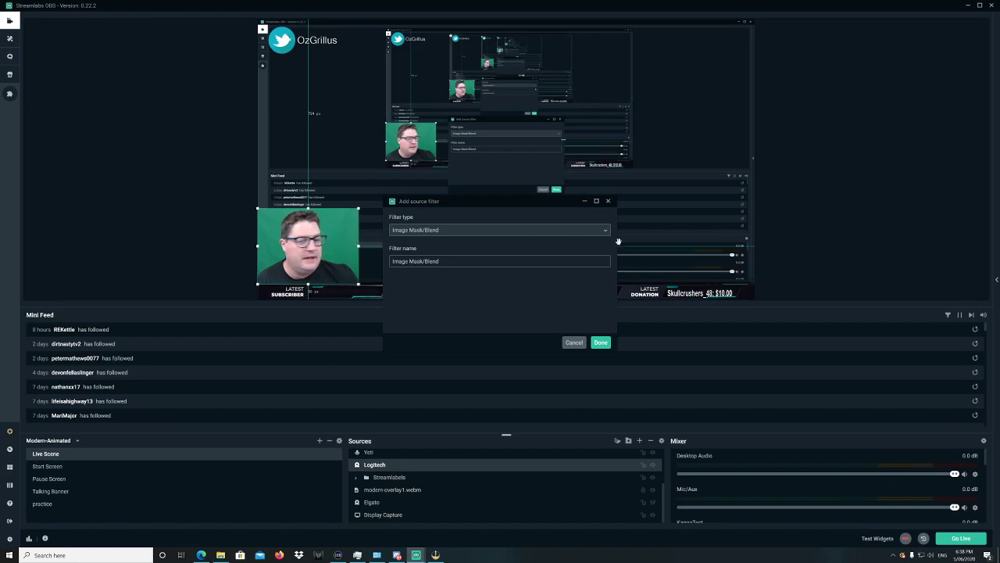
{"action": "left_click", "coordinate": [555, 229]}
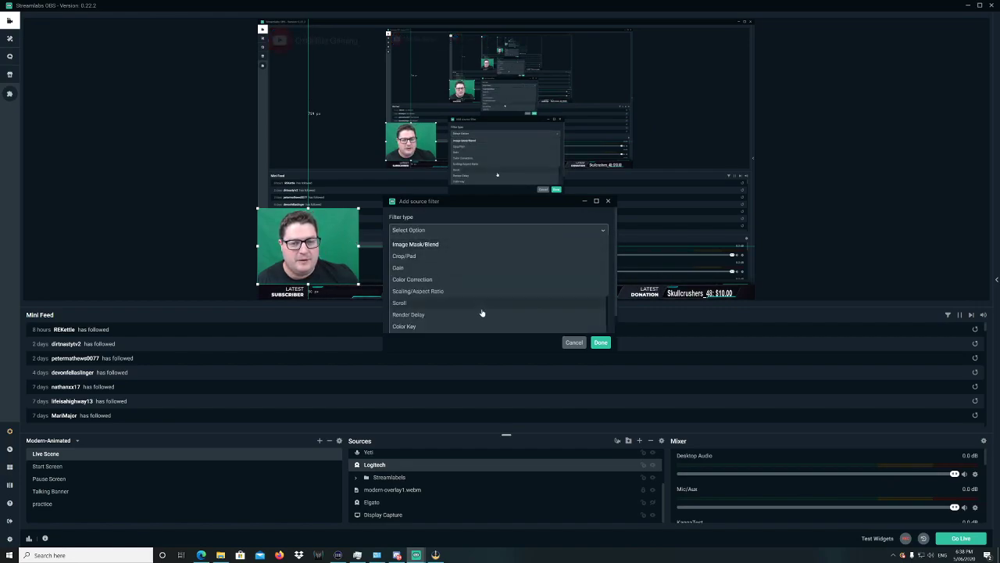
{"action": "scroll", "coordinate": [482, 309], "scroll_direction": "down", "scroll_amount": 1}
{"action": "scroll", "coordinate": [482, 307], "scroll_direction": "down", "scroll_amount": 1}
{"action": "left_click", "coordinate": [471, 325]}
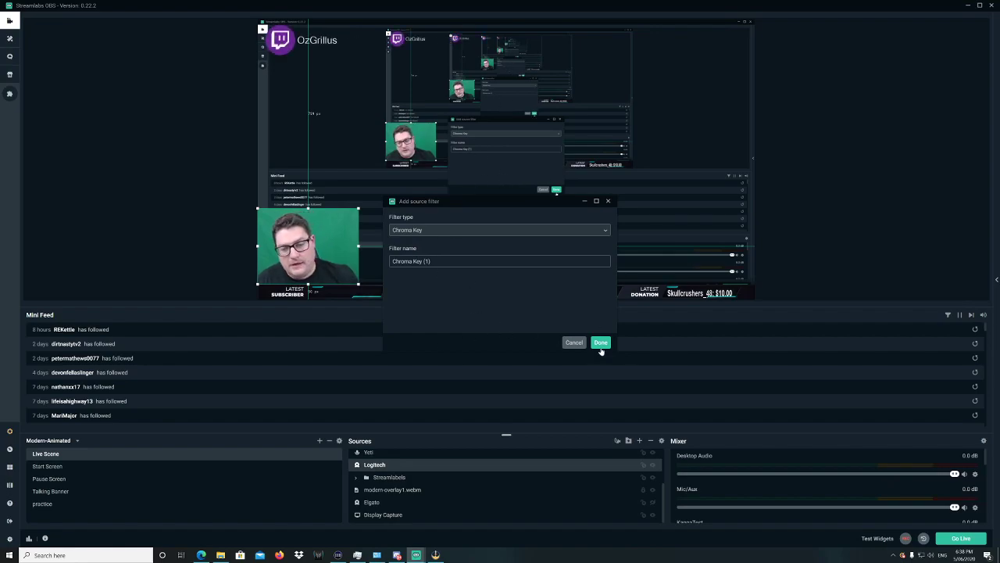
{"action": "left_click", "coordinate": [600, 343]}
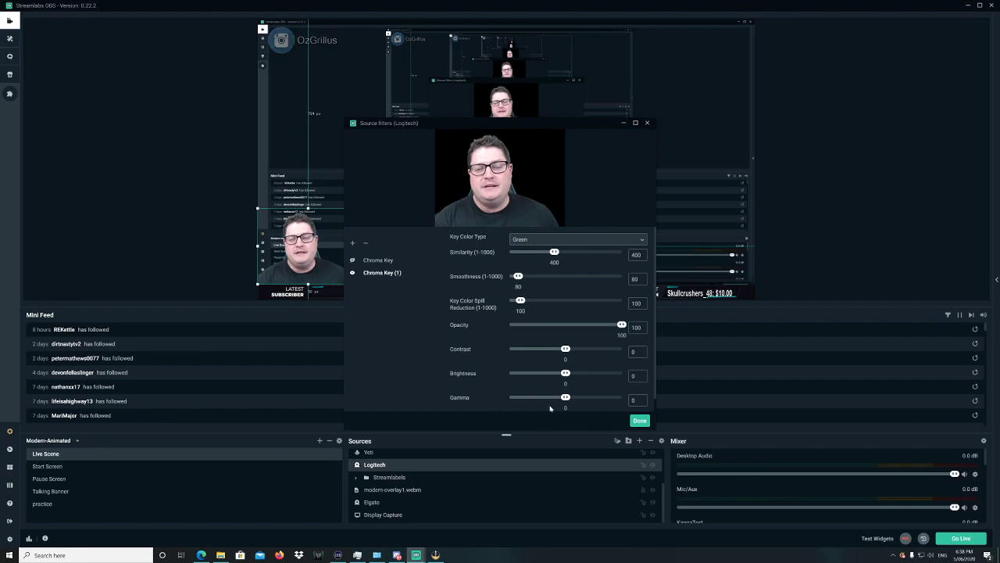
- Test different Similarity values on Chroma Key (1), finally settling on 401
{"action": "mouse_move", "coordinate": [557, 260]}
{"action": "left_mouse_down"}
{"action": "mouse_move", "coordinate": [545, 270]}
{"action": "mouse_move", "coordinate": [554, 267]}
{"action": "left_mouse_up"}
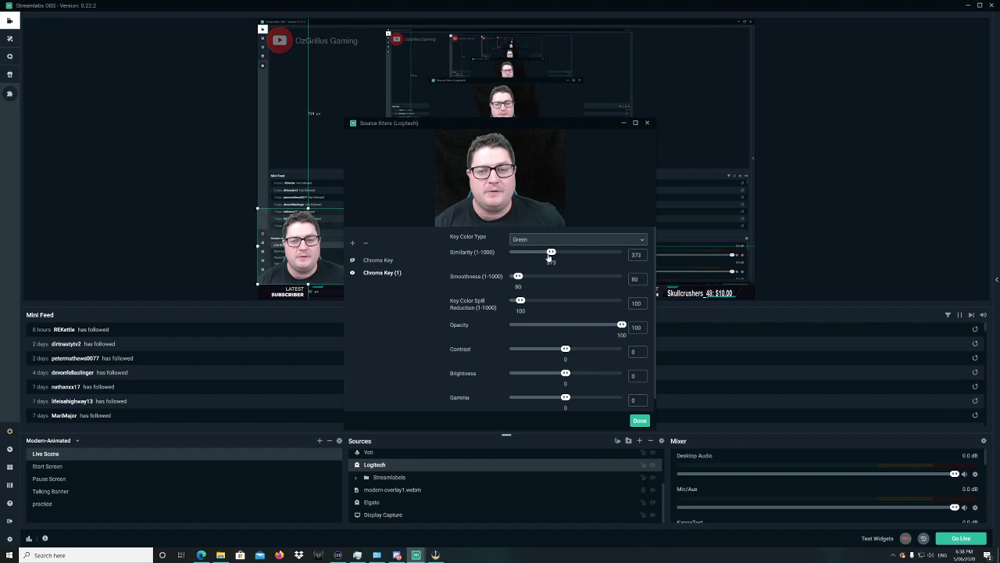
{"action": "left_click_drag", "start_coordinate": [551, 254], "coordinate": [559, 254]}
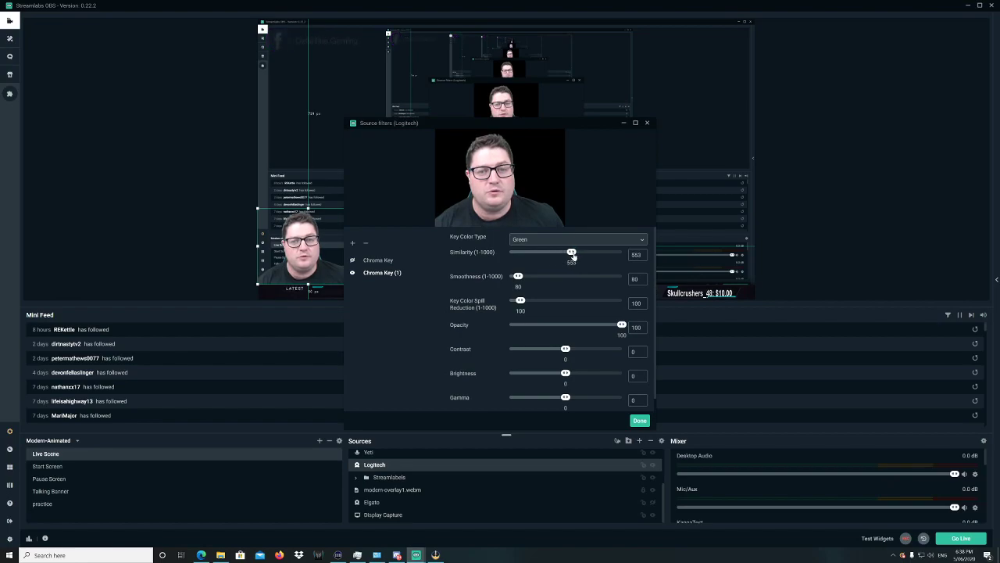
{"action": "left_click_drag", "start_coordinate": [573, 256], "coordinate": [572, 254]}
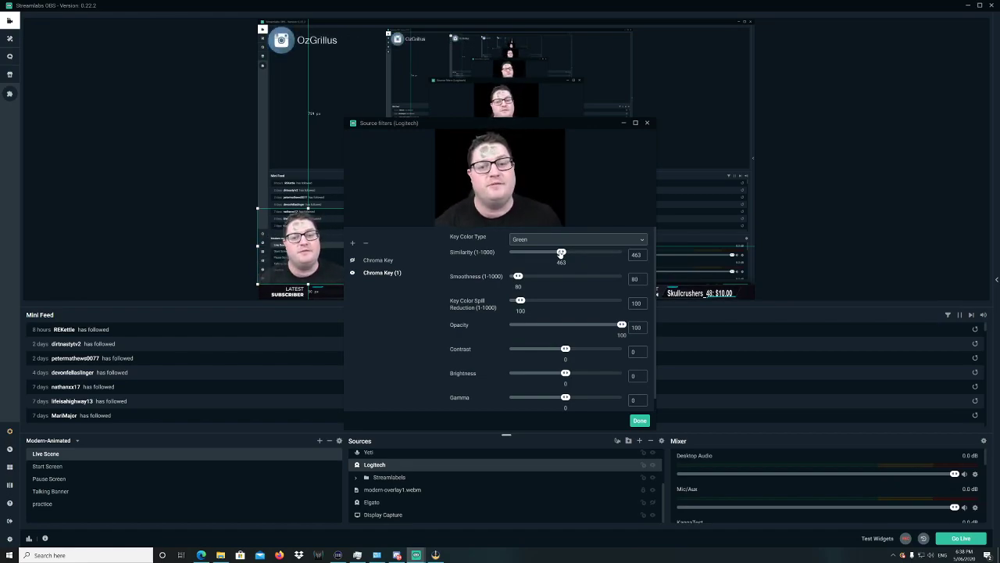
{"action": "left_click_drag", "start_coordinate": [561, 254], "coordinate": [555, 254]}
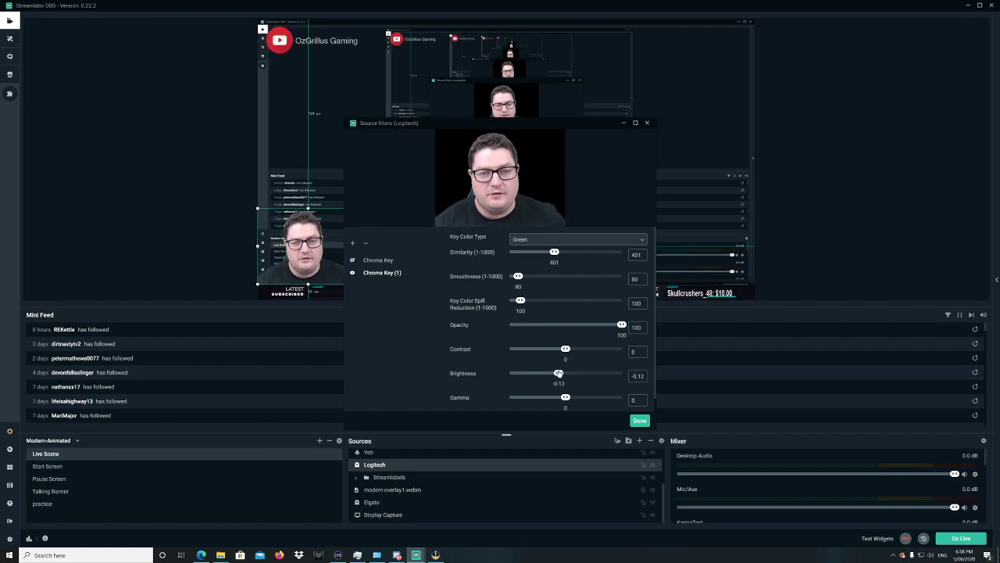
- Set Brightness -0.29, Contrast -0.08 and Smoothness 102 on Chroma Key (1), then close filters
{"action": "left_click_drag", "start_coordinate": [558, 372], "coordinate": [555, 373]}
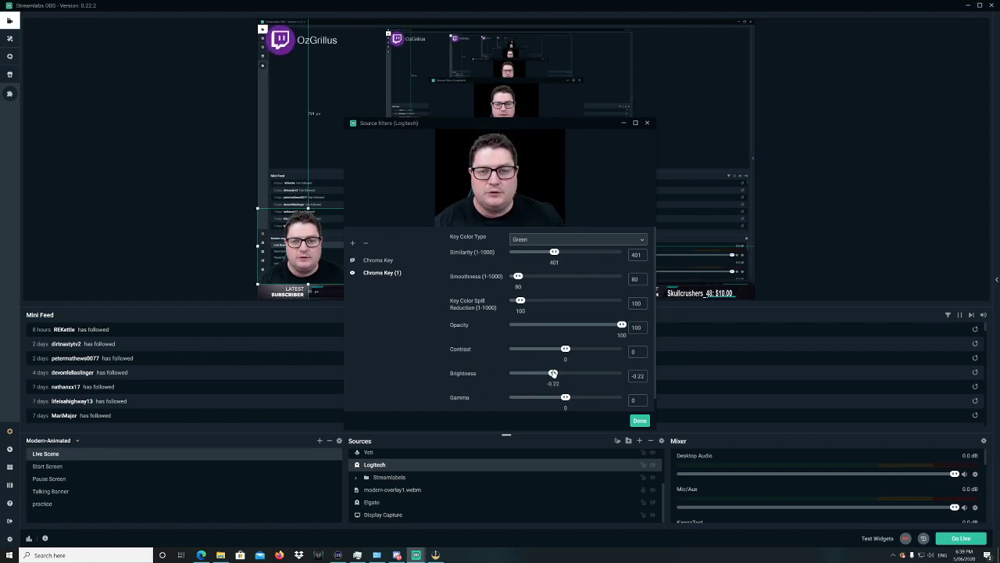
{"action": "left_click_drag", "start_coordinate": [553, 374], "coordinate": [552, 374]}
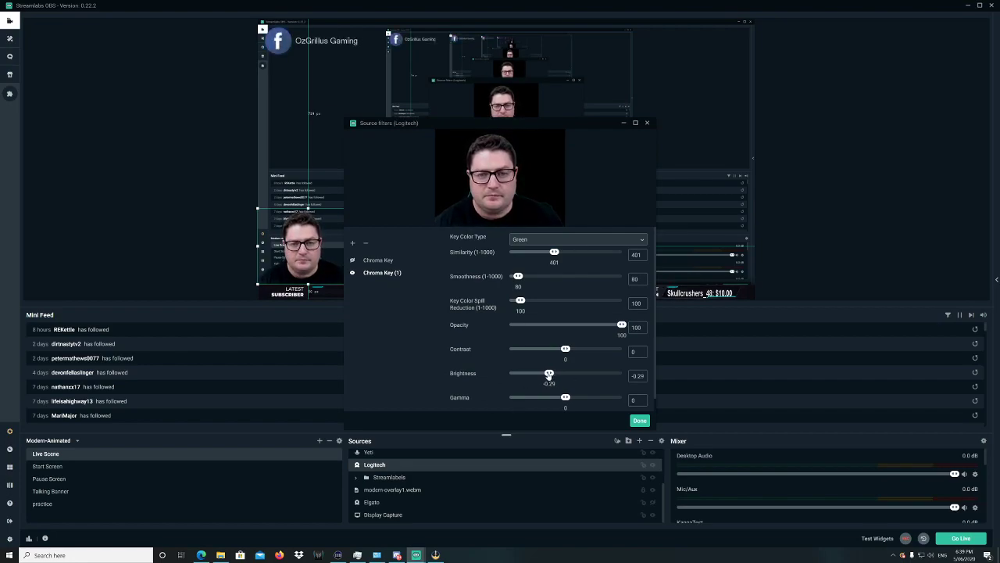
{"action": "left_click_drag", "start_coordinate": [567, 351], "coordinate": [561, 353]}
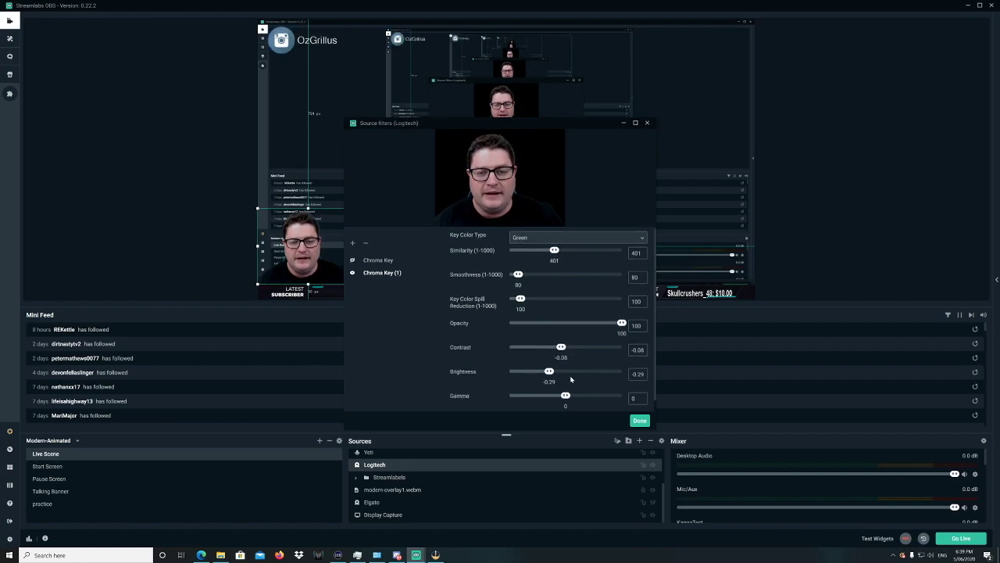
{"action": "mouse_move", "coordinate": [518, 275]}
{"action": "left_mouse_down"}
{"action": "mouse_move", "coordinate": [542, 280]}
{"action": "mouse_move", "coordinate": [509, 283]}
{"action": "left_mouse_up"}
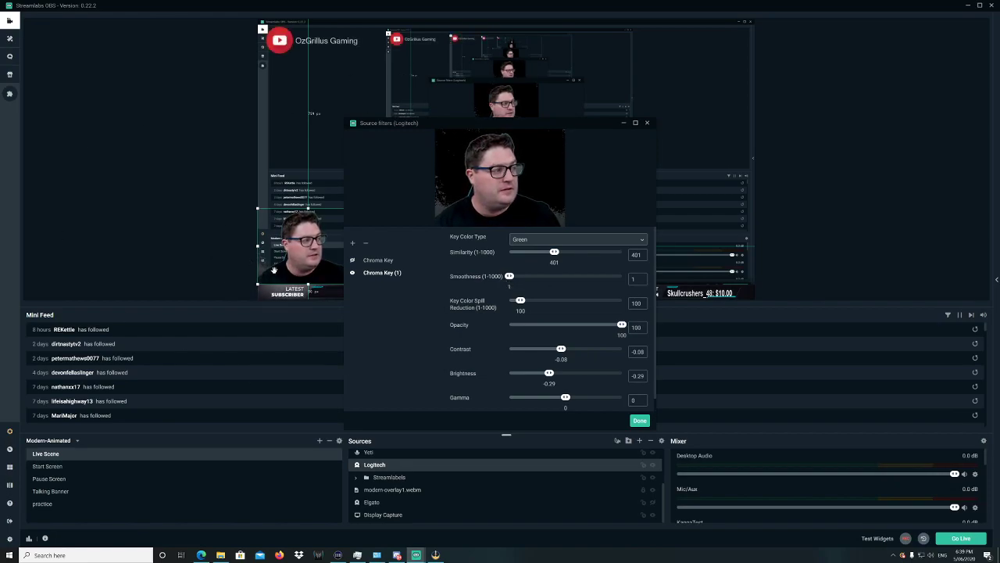
{"action": "left_click_drag", "start_coordinate": [510, 277], "coordinate": [519, 277]}
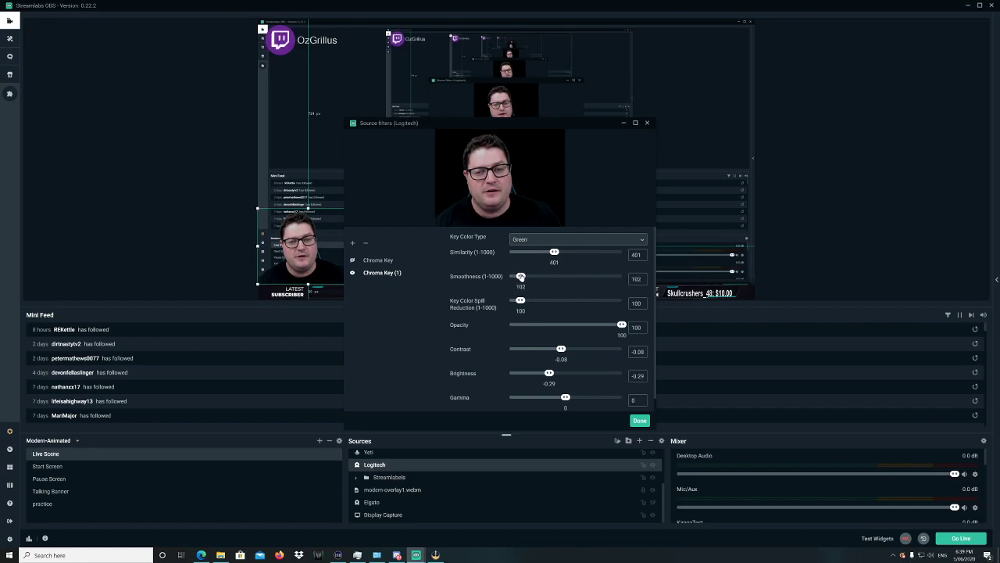
{"action": "left_click", "coordinate": [639, 420]}
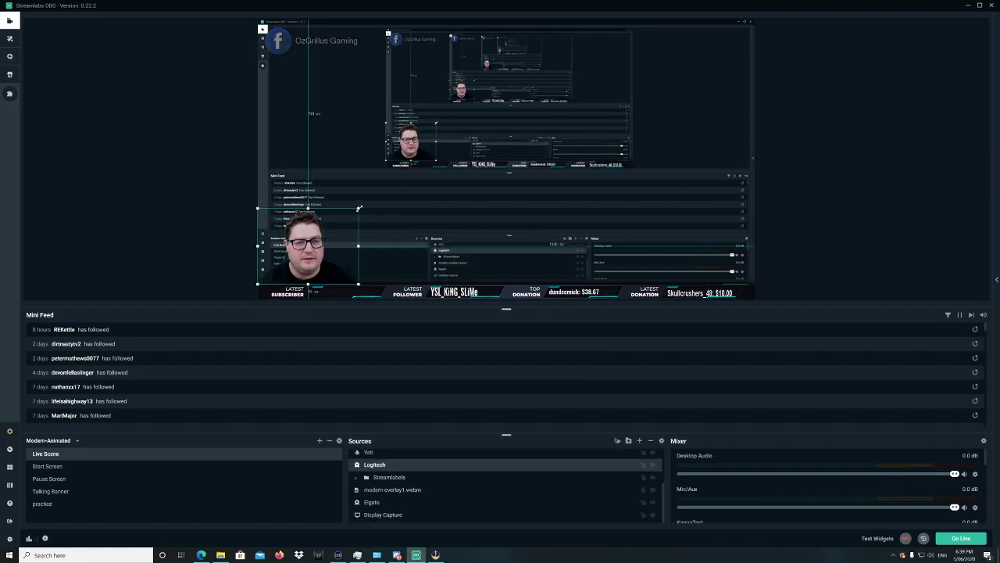
- Scale down the keyed Logitech webcam and place it in the Live Scene's bottom-left corner
{"action": "left_click_drag", "start_coordinate": [358, 208], "coordinate": [310, 94]}
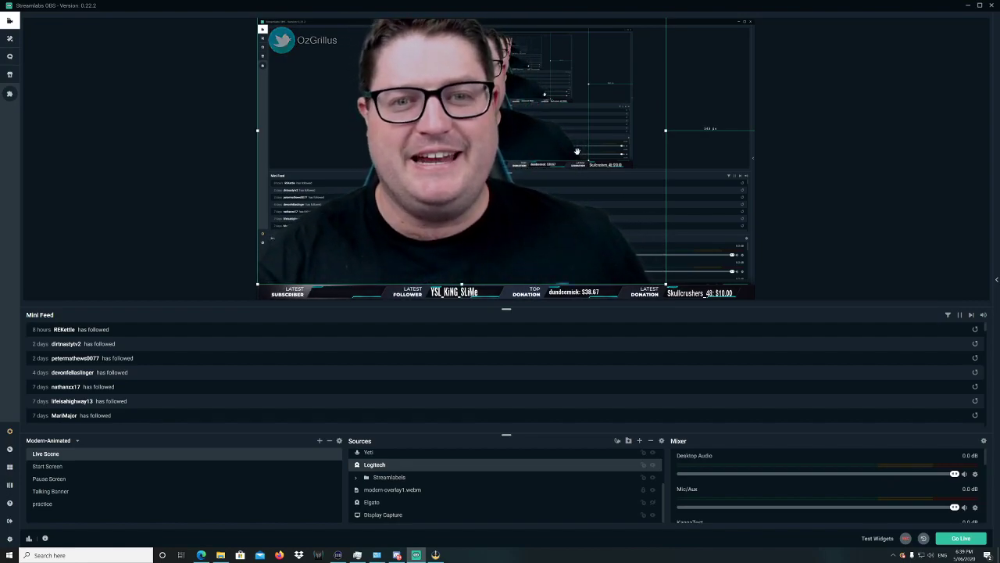
{"action": "left_click_drag", "start_coordinate": [636, 119], "coordinate": [636, 175]}
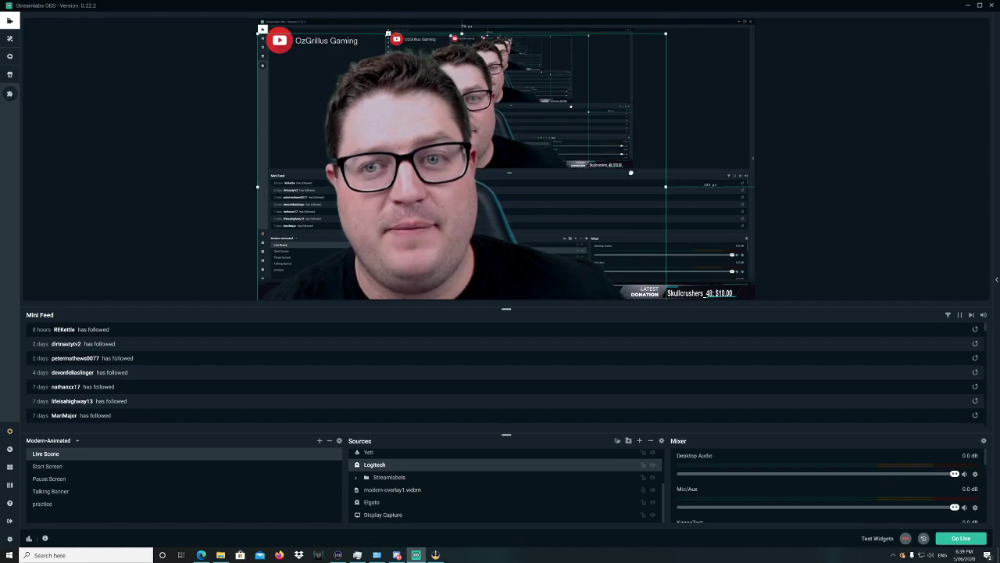
{"action": "left_click_drag", "start_coordinate": [666, 33], "coordinate": [533, 92]}
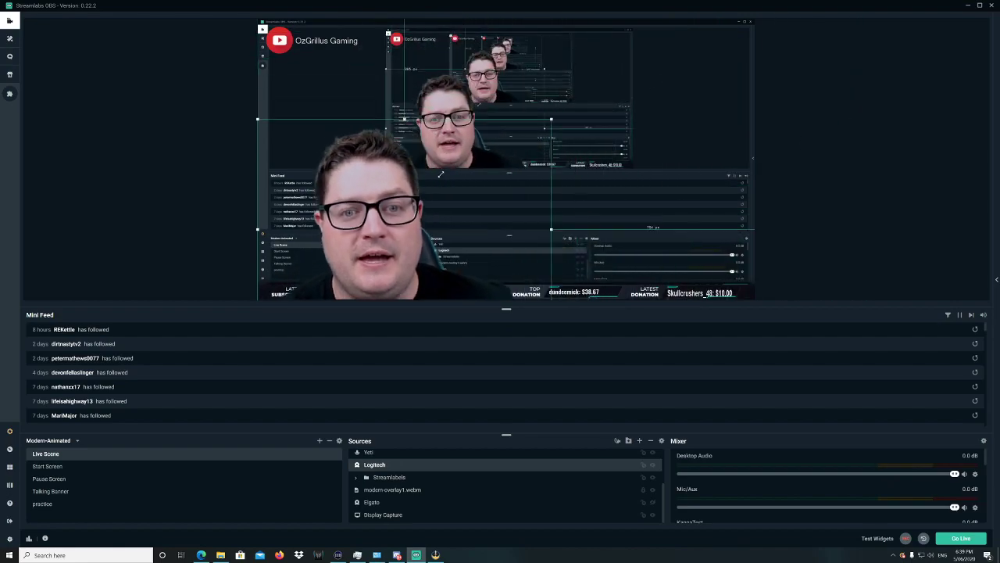
{"action": "left_click_drag", "start_coordinate": [420, 172], "coordinate": [408, 187]}
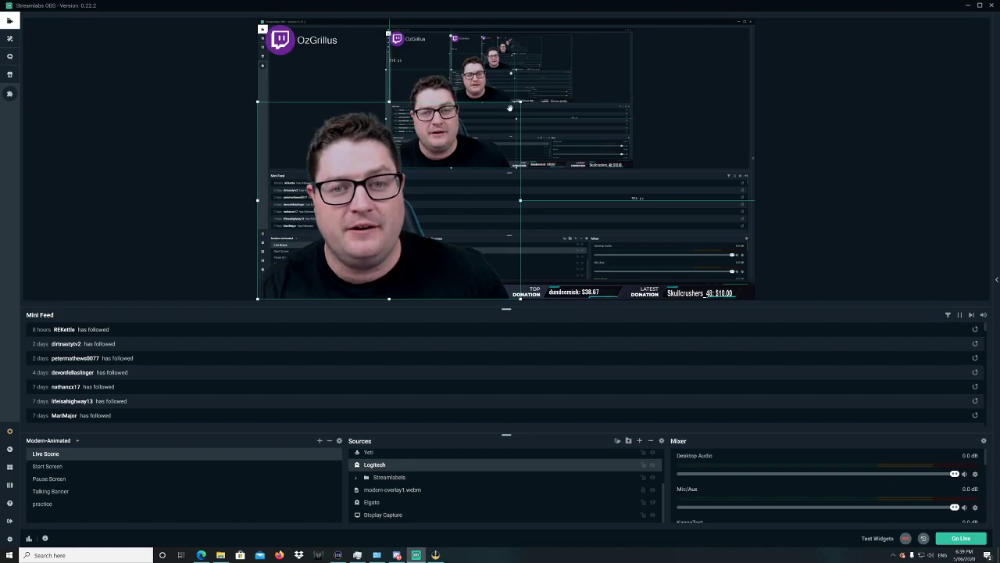
{"action": "left_click_drag", "start_coordinate": [521, 102], "coordinate": [357, 225]}
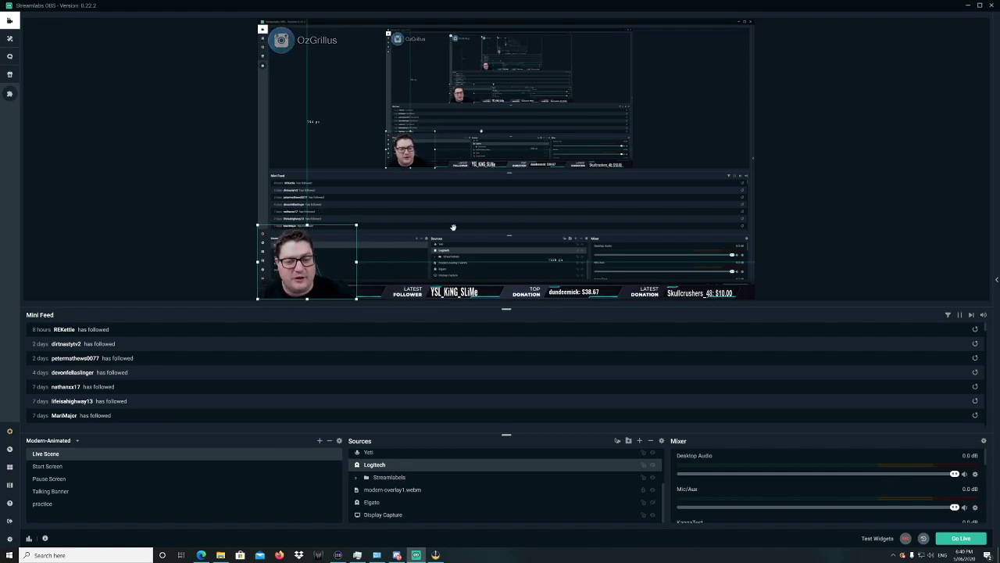
- Open the context menu for the Logitech webcam source
{"action": "right_click", "coordinate": [491, 467]}
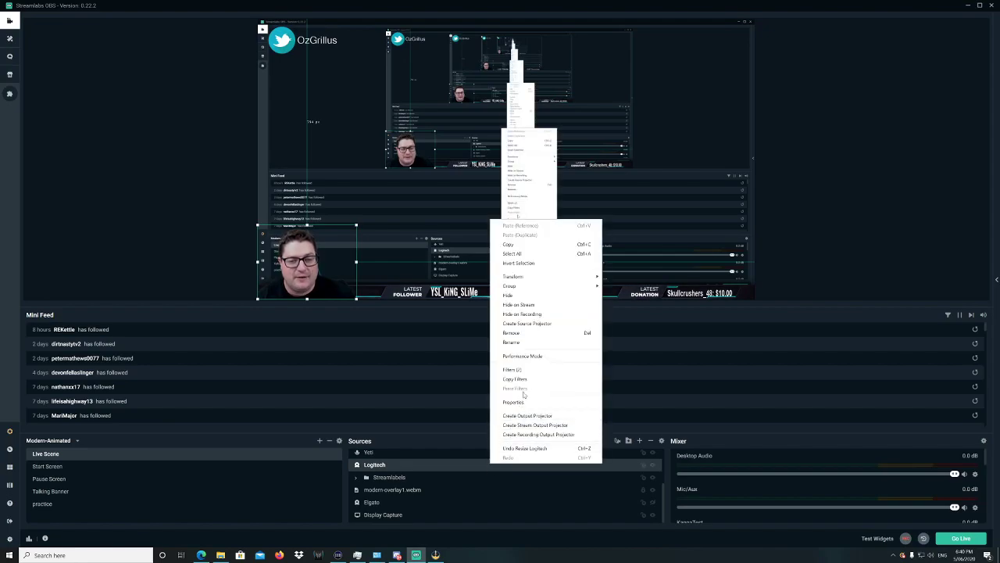